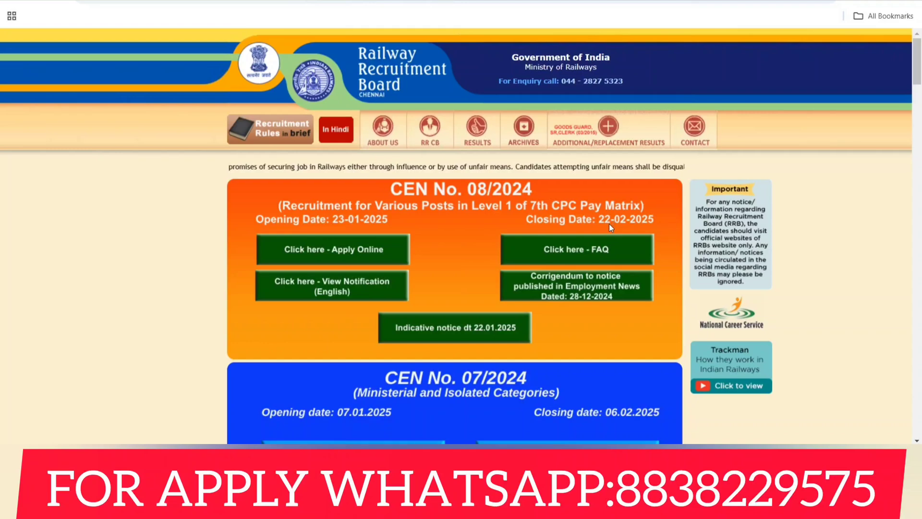
Step: Load the RRB Chennai homepage showing CEN No. 08/2024, open 23-01-2025 to 22-02-2025
left_click(376, 293)
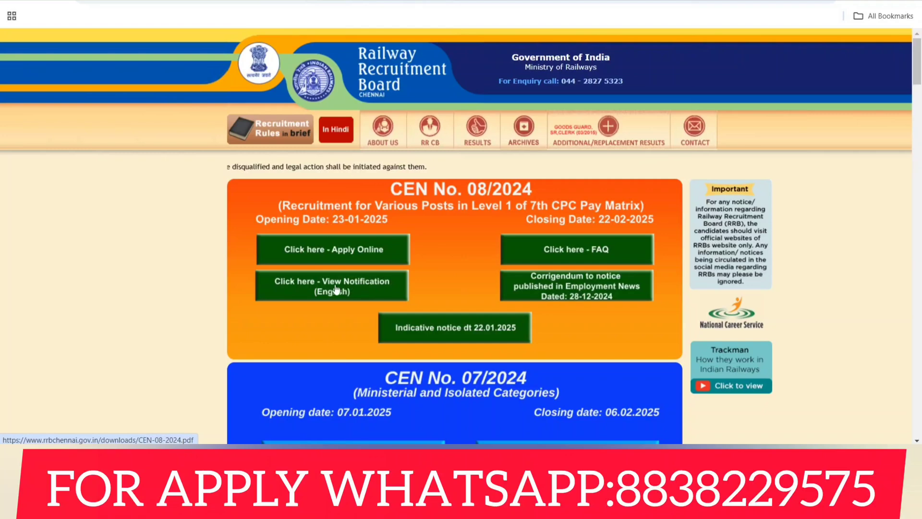
Step: Open the English CEN-08-2024.pdf notification and scroll down to its page 7 instructions
left_click(356, 285)
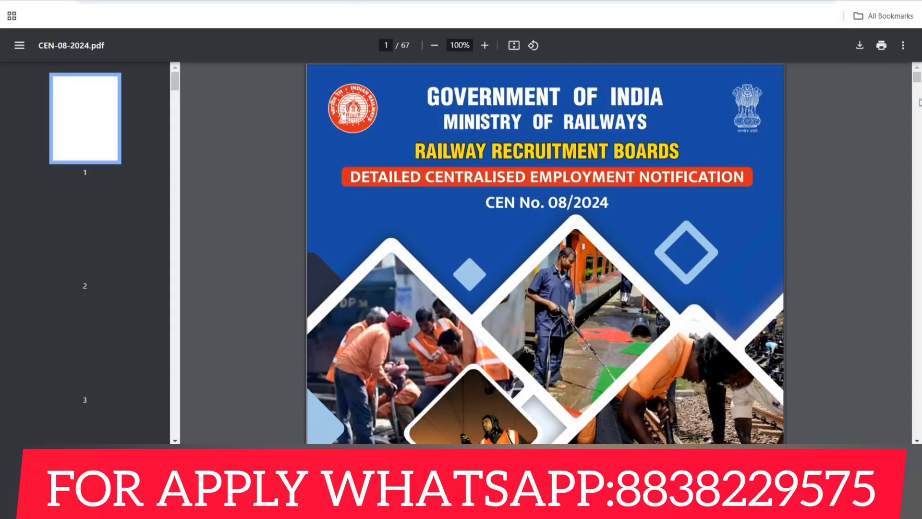
left_click_drag(920, 71, 919, 114)
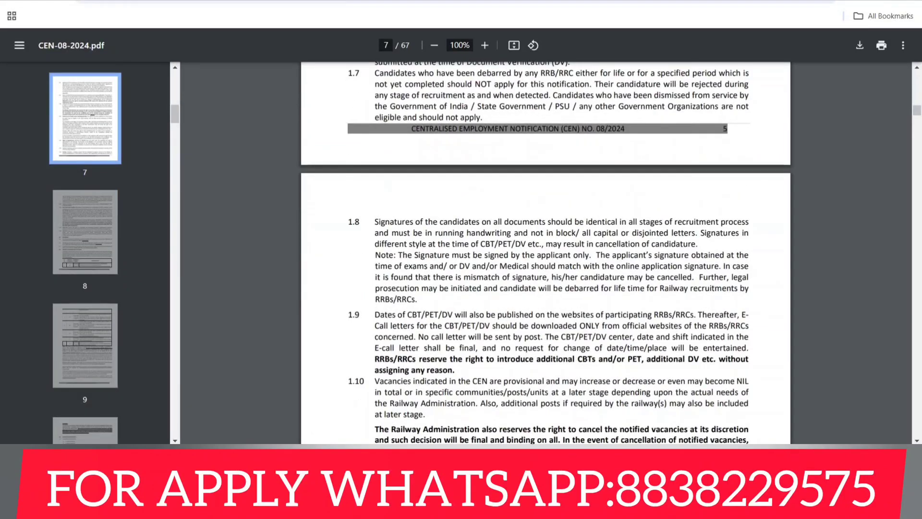
mouse_move(235, 2)
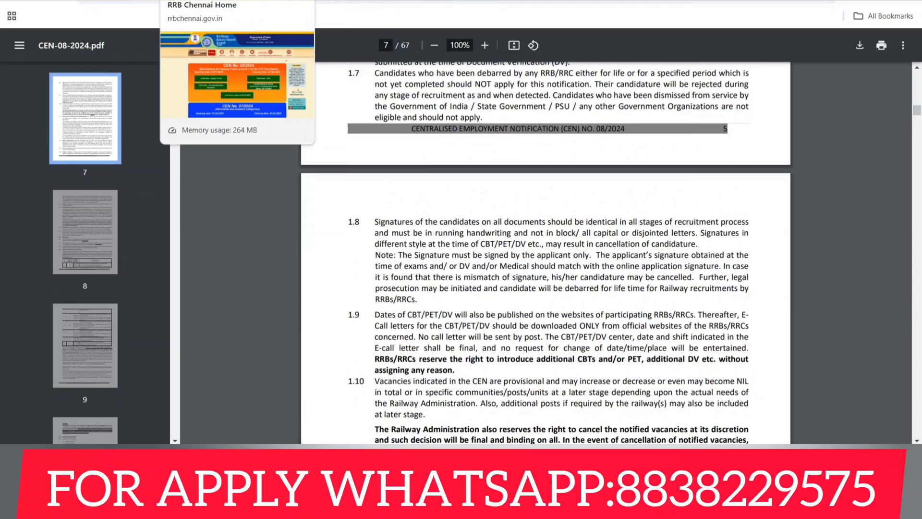
Step: From the RRB Chennai tab, go through Apply Online to the 'Already Have An Account?' sign-in page
left_click(236, 1)
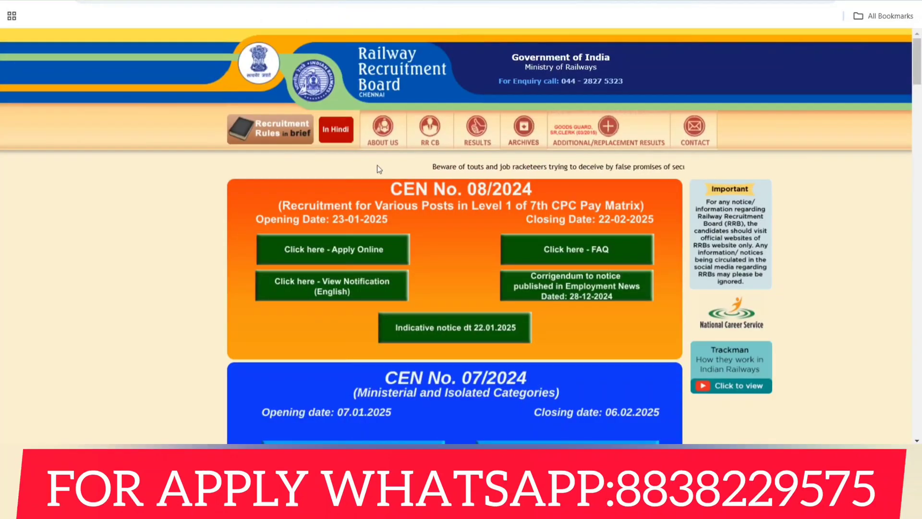
left_click(348, 255)
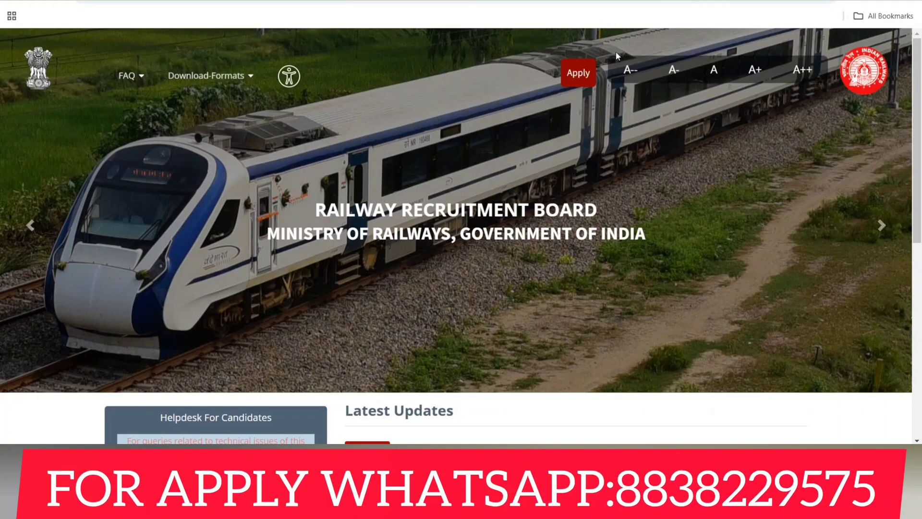
left_click(581, 73)
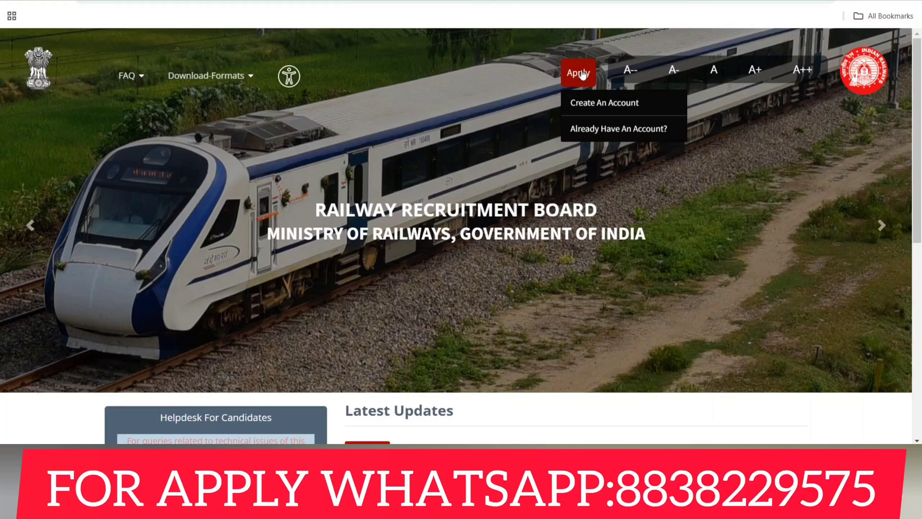
left_click(604, 128)
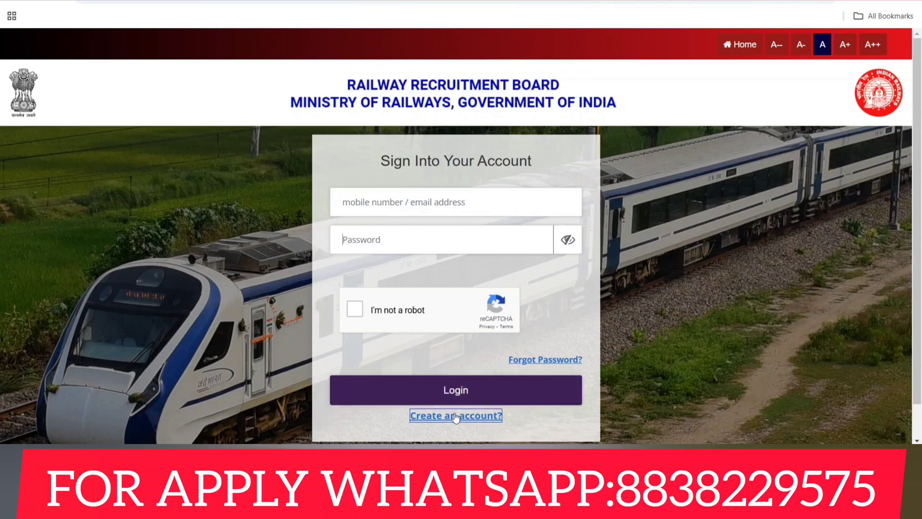
Step: Open the Create an Account registration form and acknowledge the Please Note dialog
left_click(437, 418)
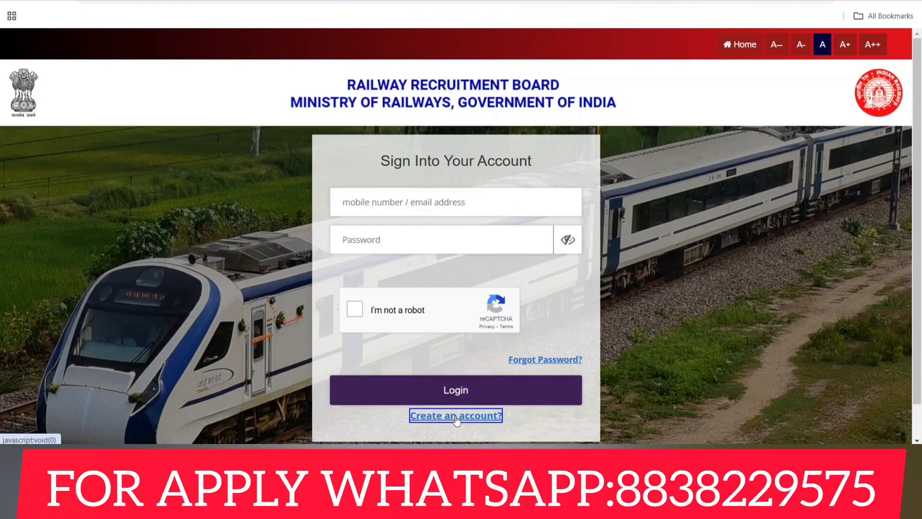
left_click(458, 417)
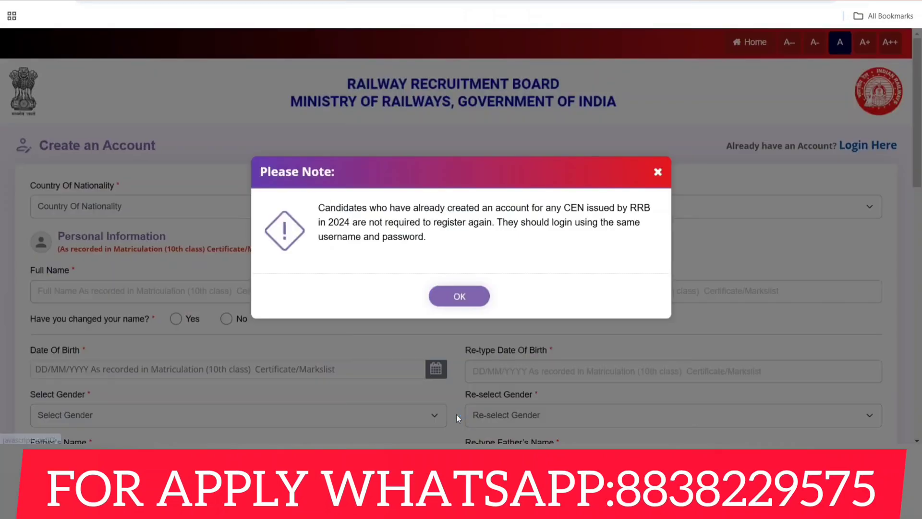
left_click(460, 295)
Step: Set Country Of Nationality to India and highlight the matriculation certificate note
left_click(187, 206)
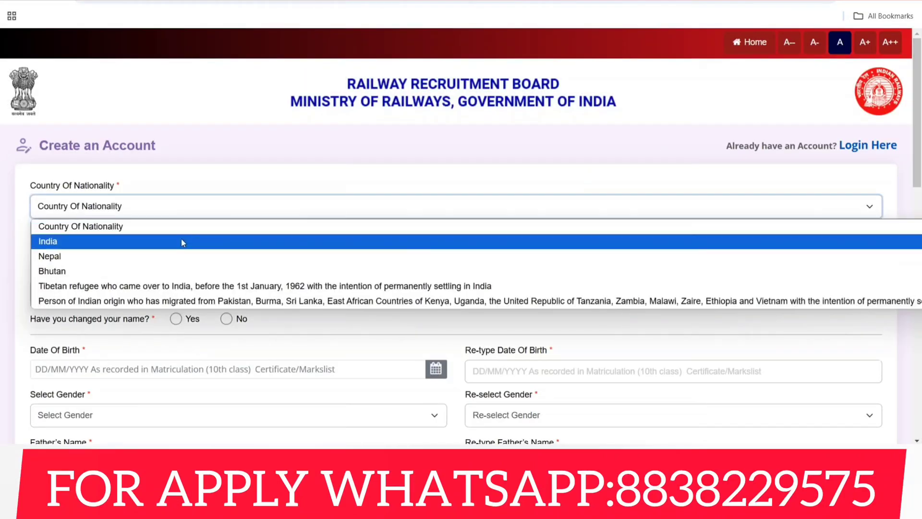
left_click(181, 242)
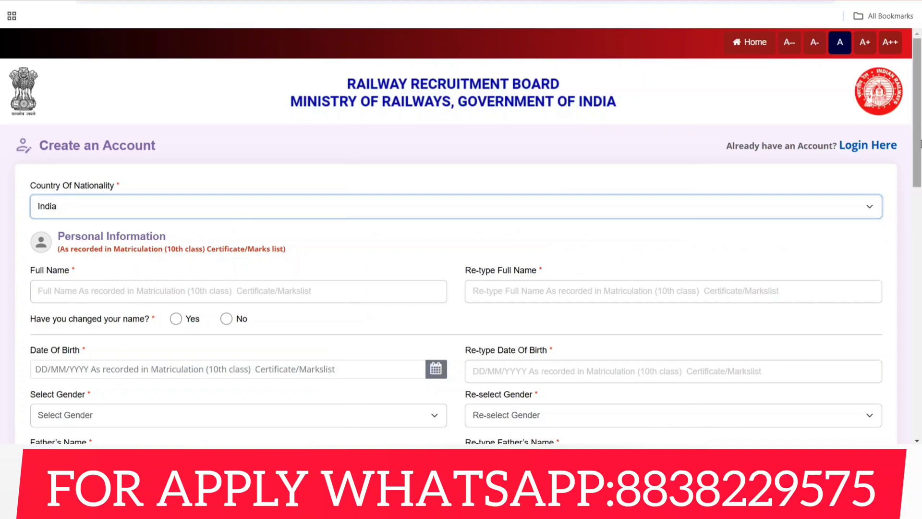
scroll(342, 106, "down", 3)
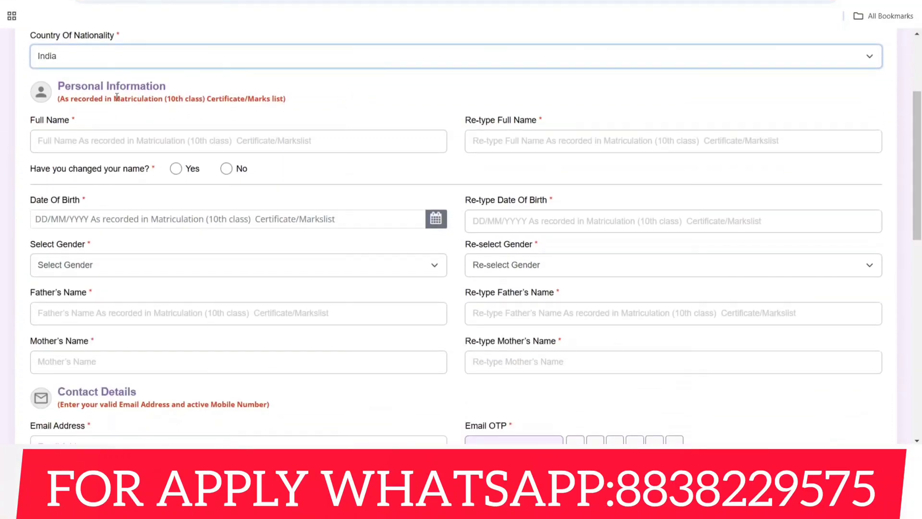
left_click_drag(114, 98, 289, 99)
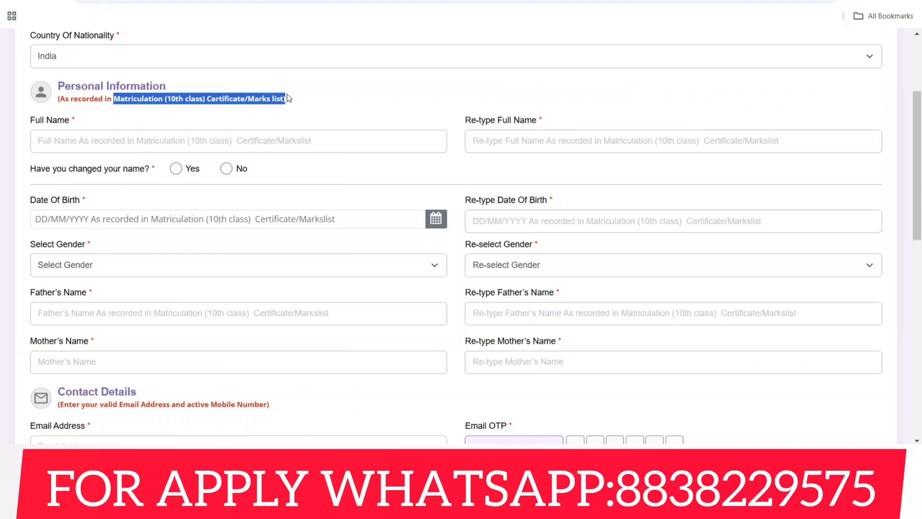
left_click(142, 143)
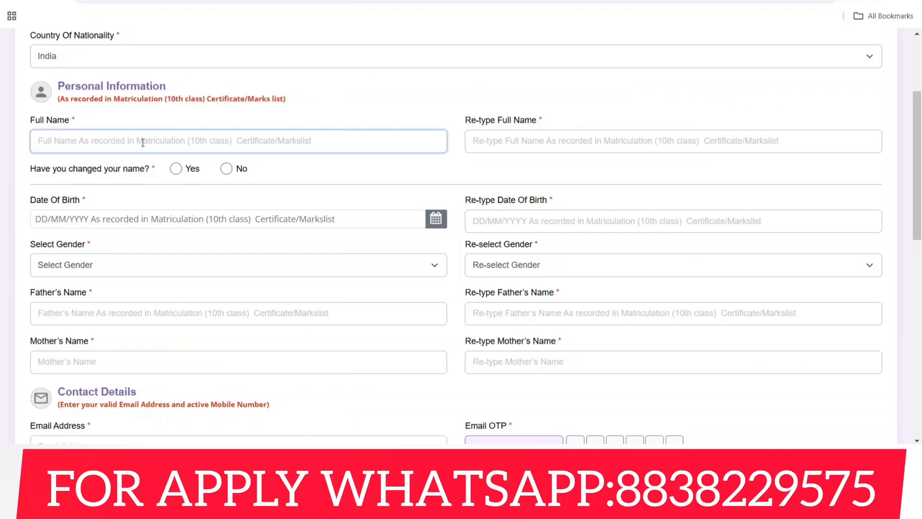
Step: Enter the candidate's full name and retype it identically in Re-type Full Name
type("JFFKA")
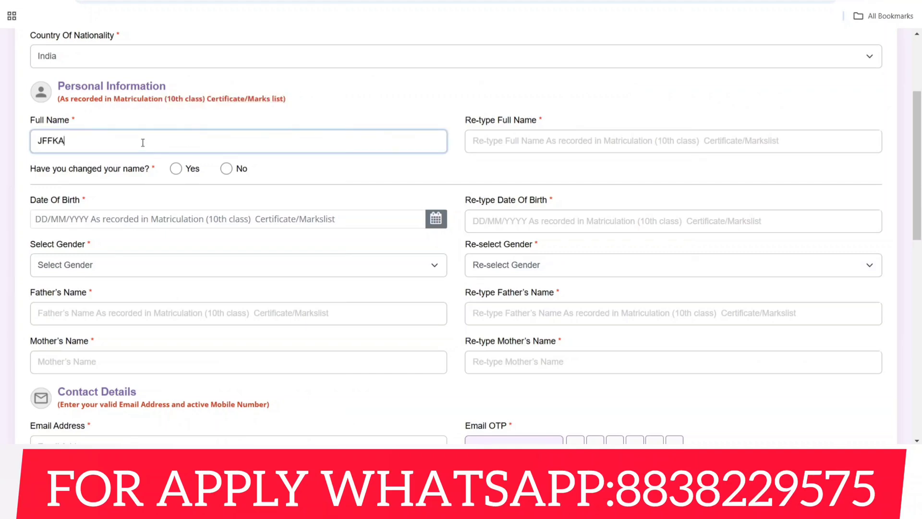
type(" B")
left_click(525, 141)
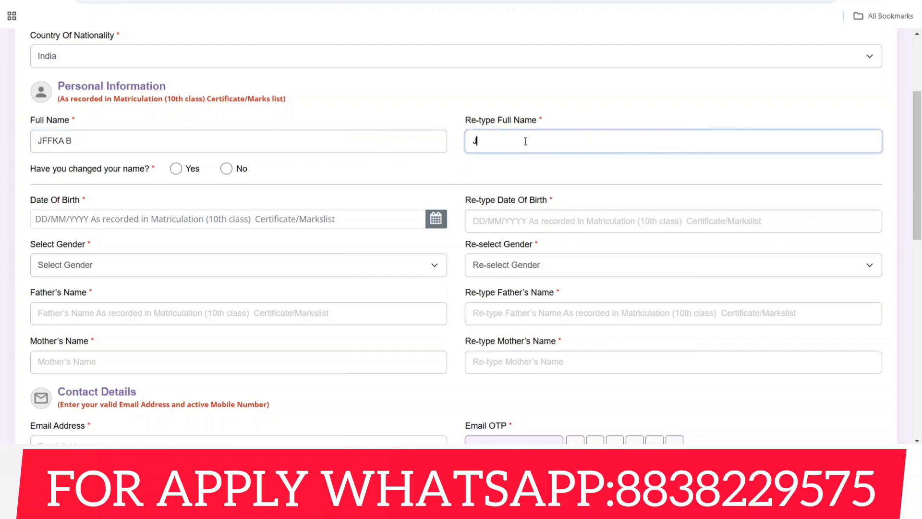
type("JGGK")
key("BackSpace")
key("BackSpace")
key("BackSpace")
type("JFFKA B")
left_click(435, 169)
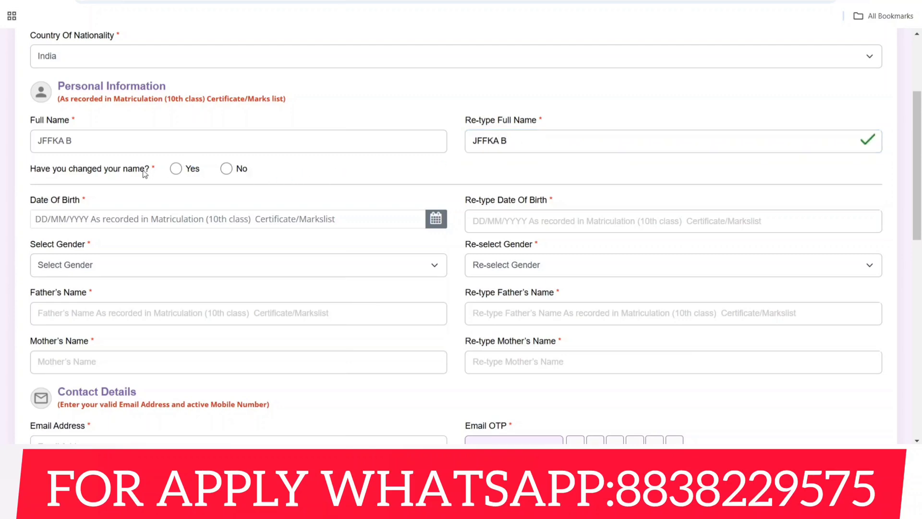
Step: Answer No to 'Have you changed your name?' after accepting the documentation notice
left_click(177, 171)
left_click(179, 169)
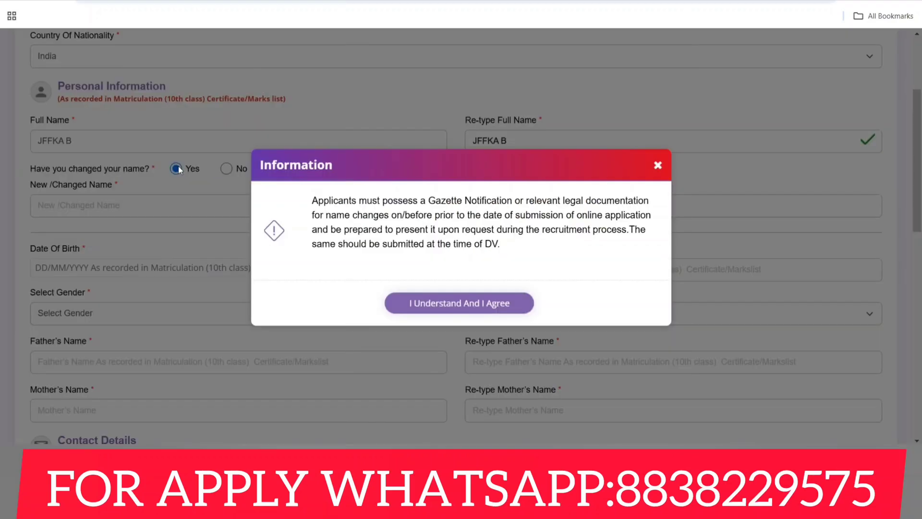
left_click(485, 304)
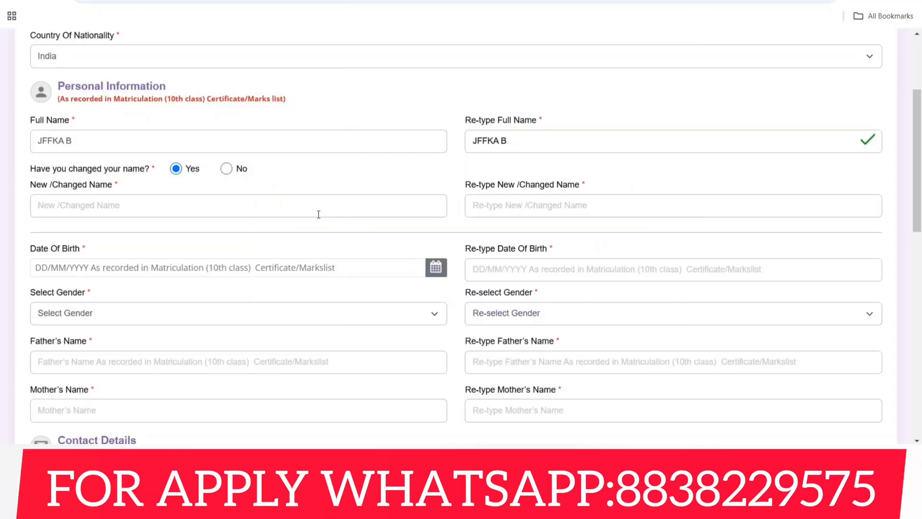
left_click(227, 169)
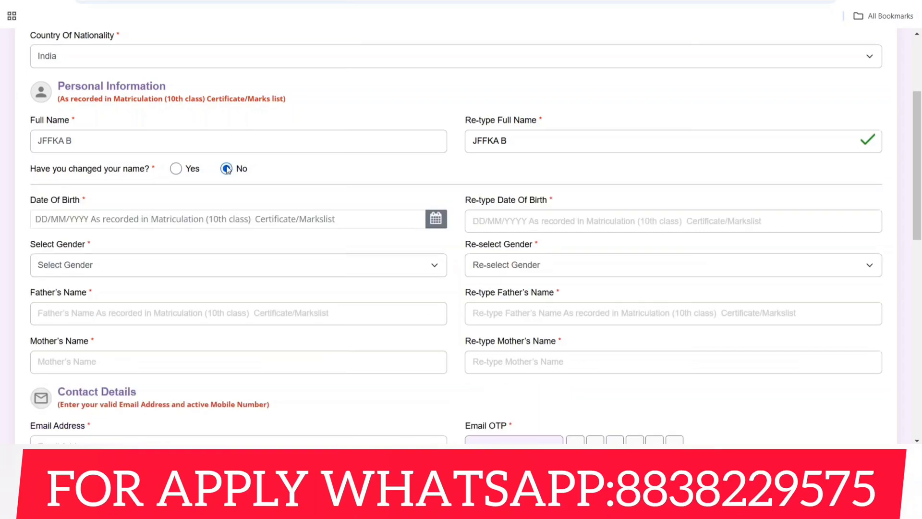
left_click(252, 219)
left_click(539, 222)
Step: Set the gender to Male
scroll(919, 187, "down", 3)
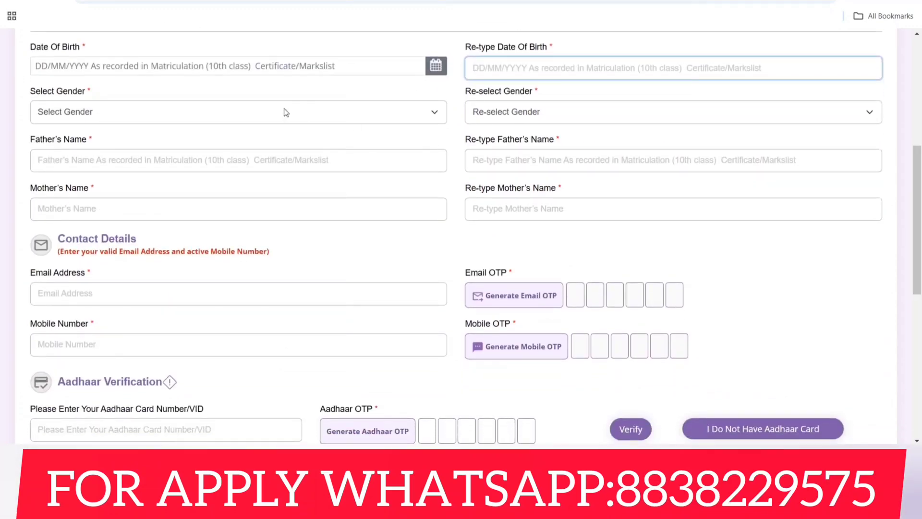
left_click(285, 112)
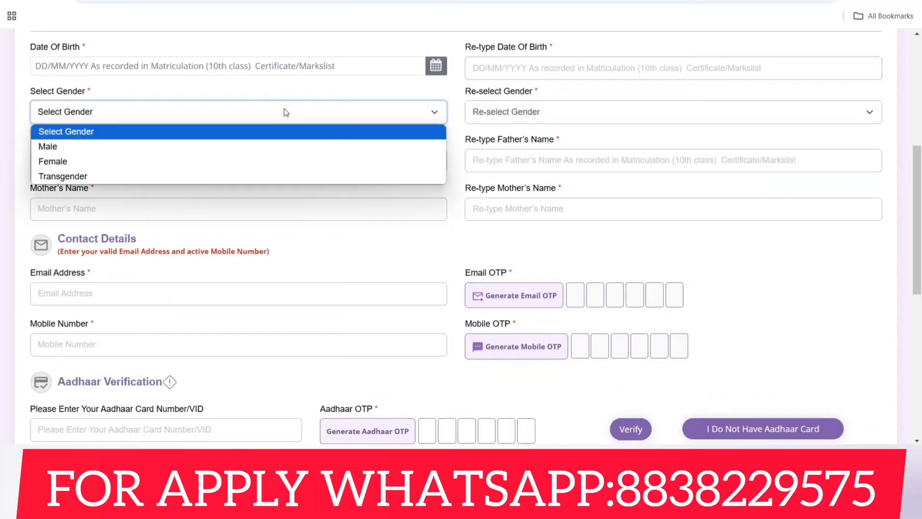
left_click(204, 152)
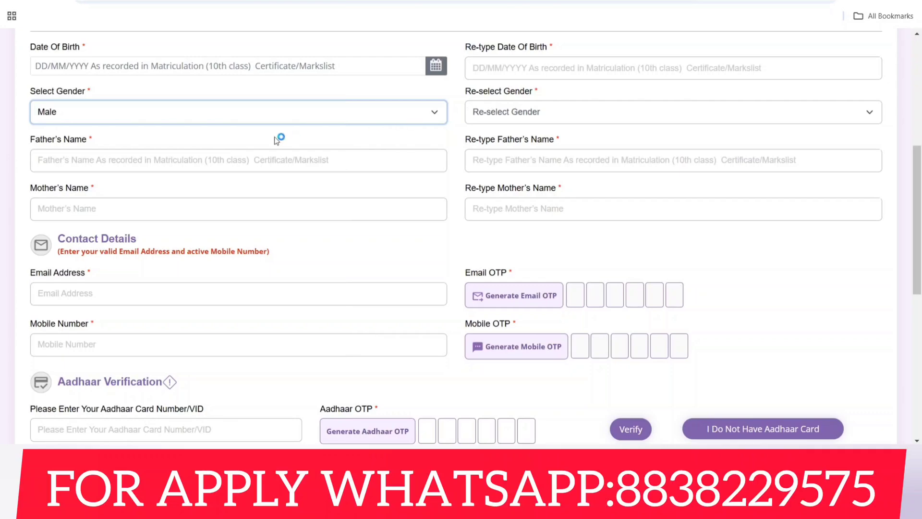
left_click(239, 159)
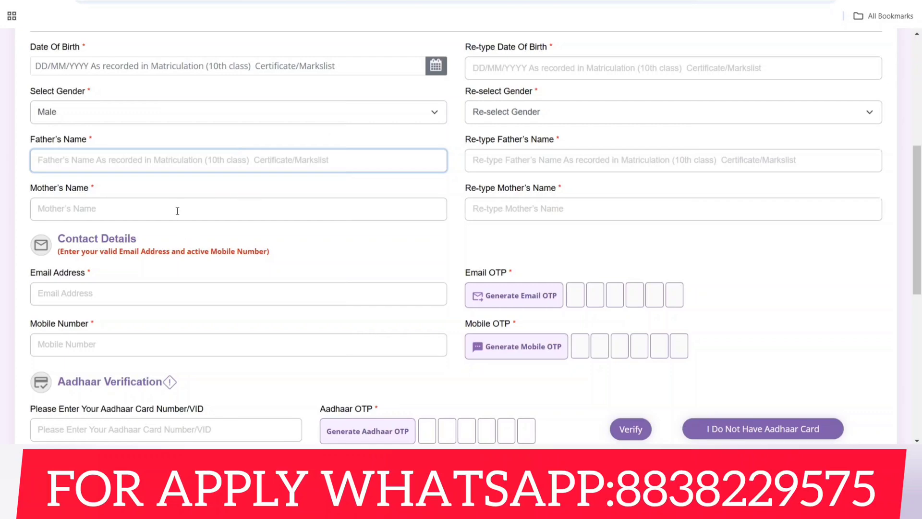
Step: Fill in the email address, mobile number and Aadhaar card number fields
scroll(525, 158, "down", 4)
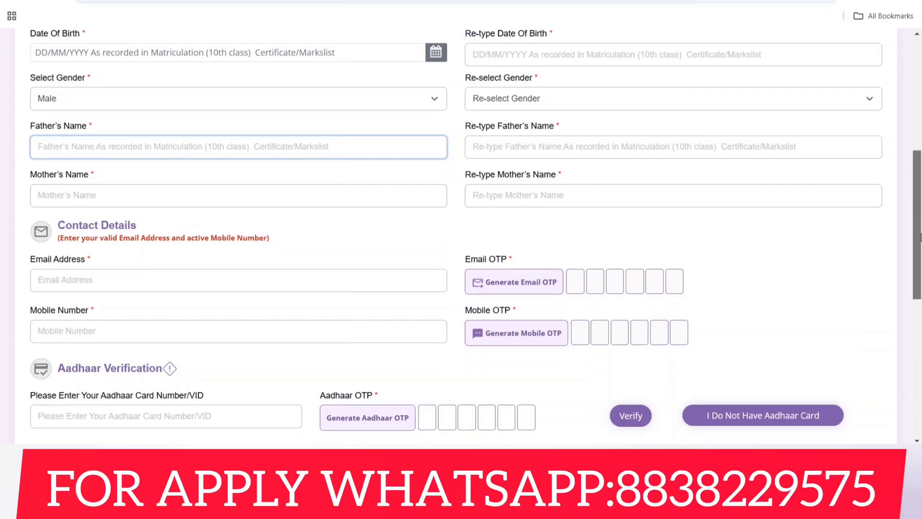
left_click(222, 127)
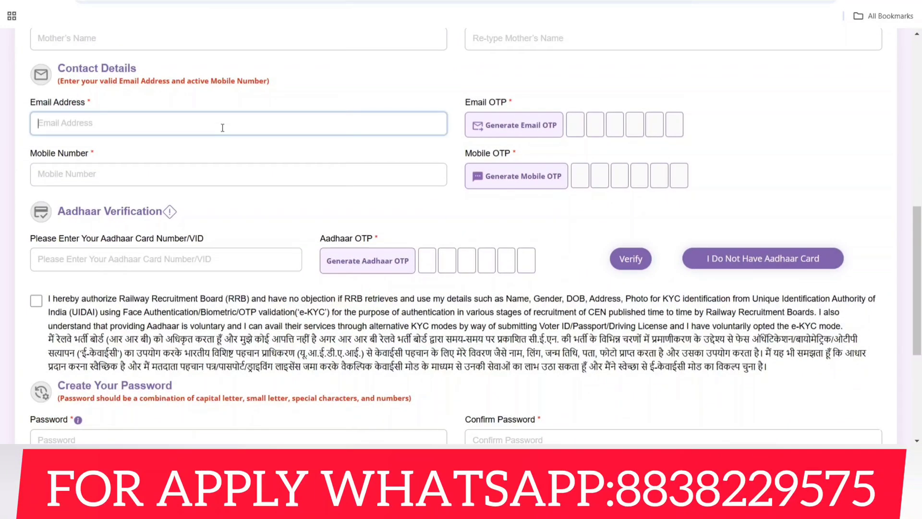
type("jdkfjaldfan")
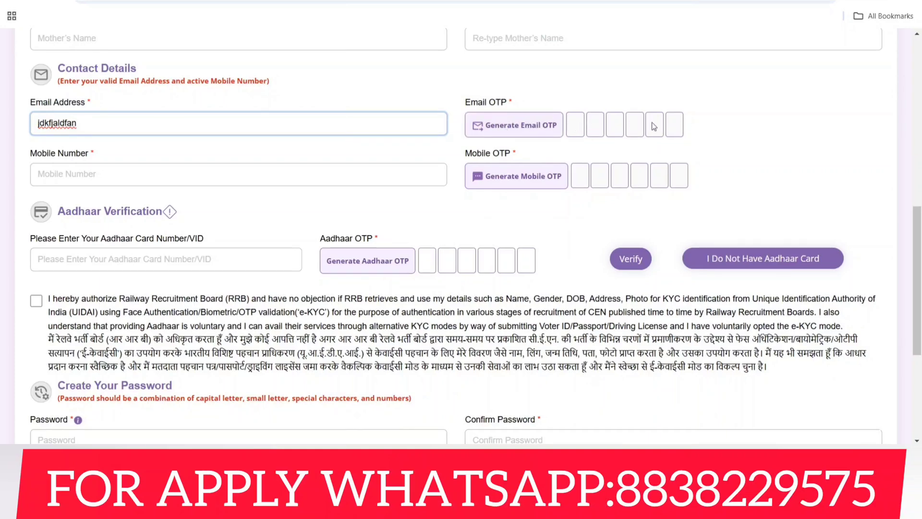
left_click(160, 185)
type("5669")
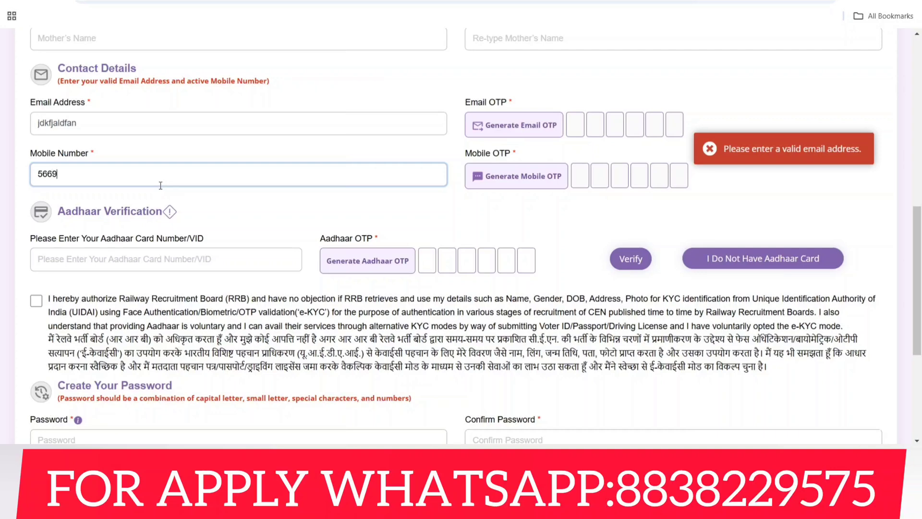
type("46434")
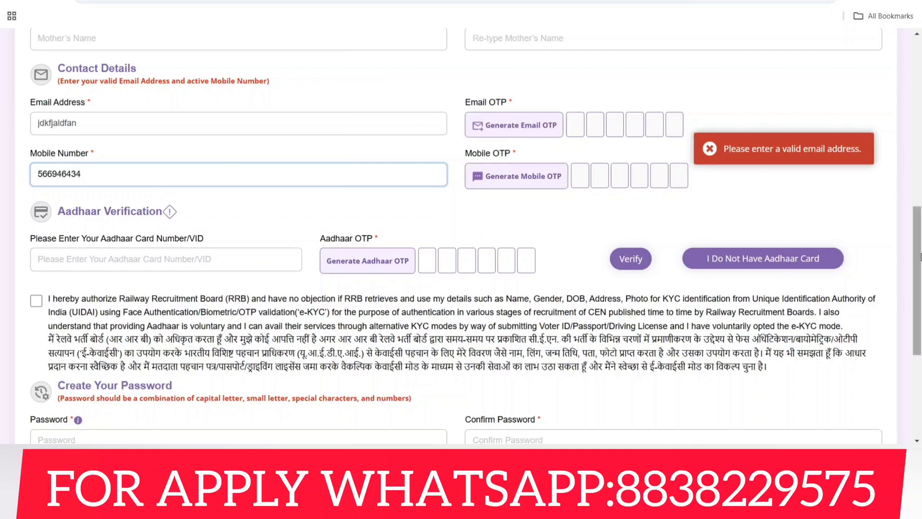
left_click_drag(921, 256, 920, 327)
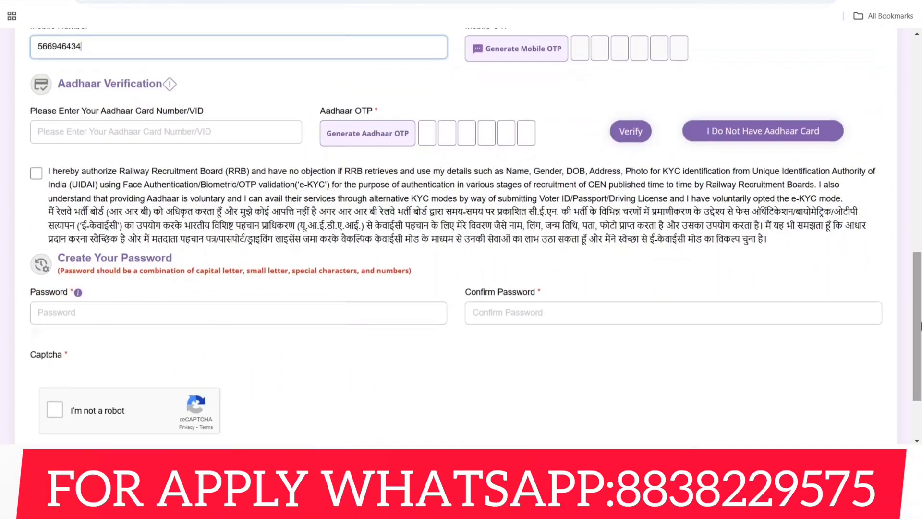
left_click(197, 139)
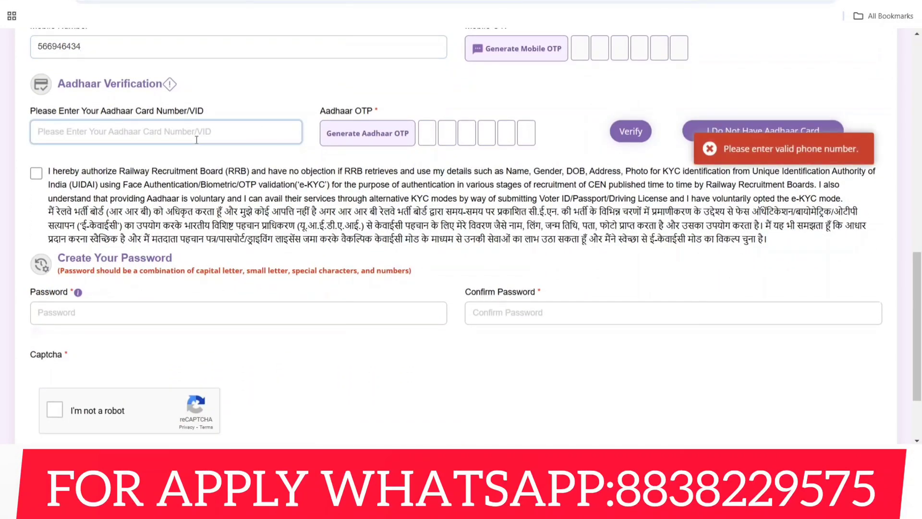
type("1")
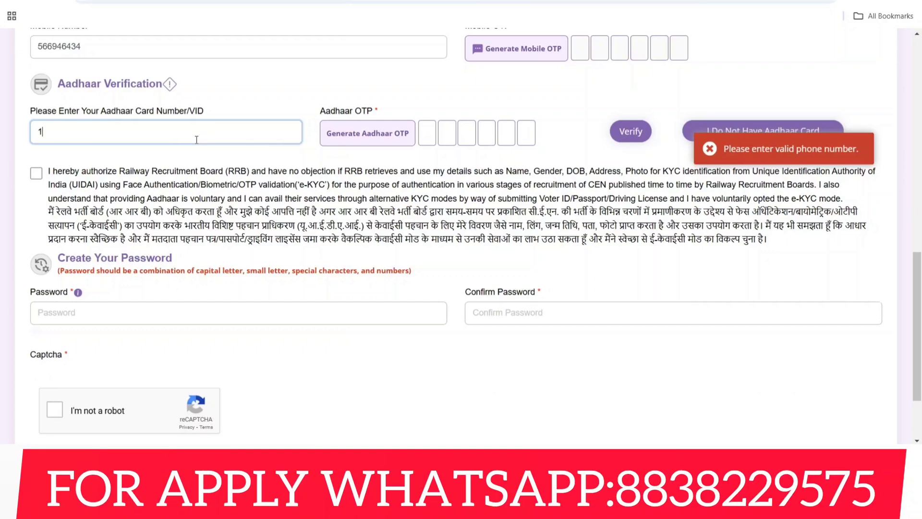
type("234547891")
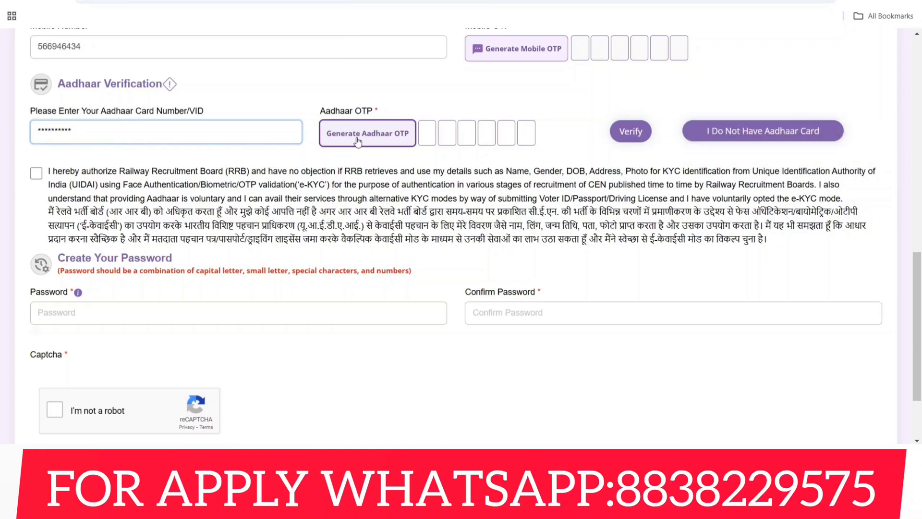
Step: Select 'I Do Not Have Aadhaar Card', dismiss its notice, and tick the Aadhaar e-KYC consent
left_click(427, 136)
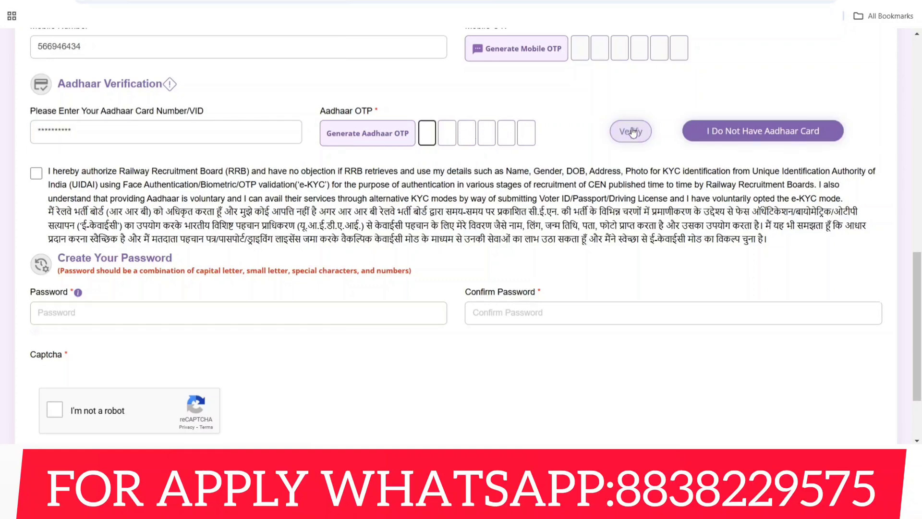
left_click(704, 126)
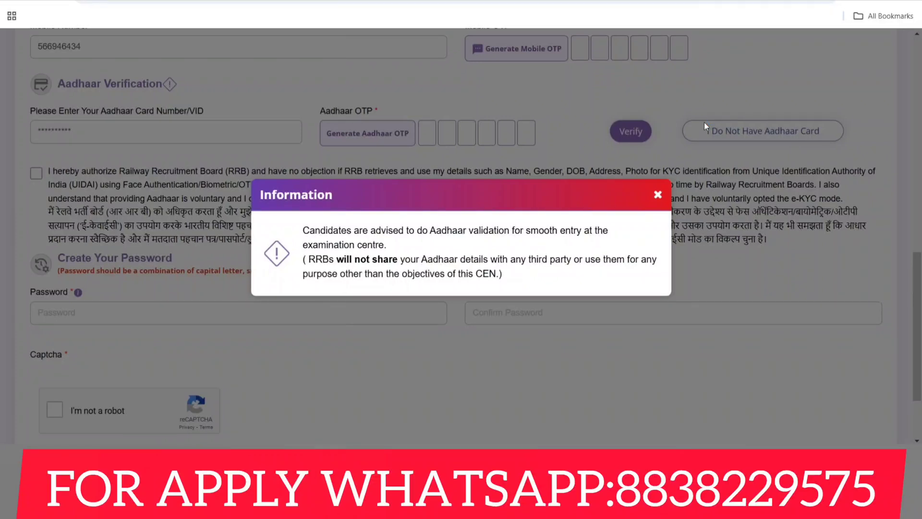
left_click(657, 195)
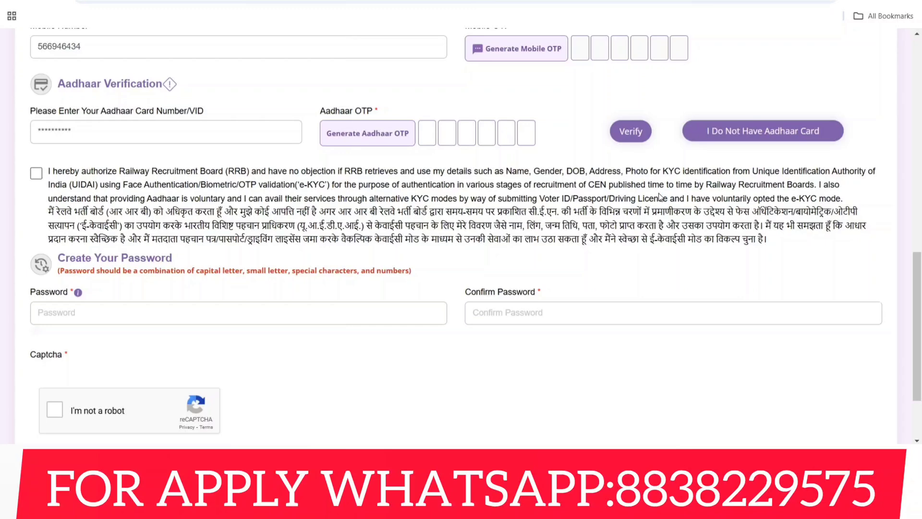
left_click(725, 139)
Step: Tick the reCAPTCHA 'I'm not a robot' checkbox below the Password field
scroll(440, 169, "down", 2)
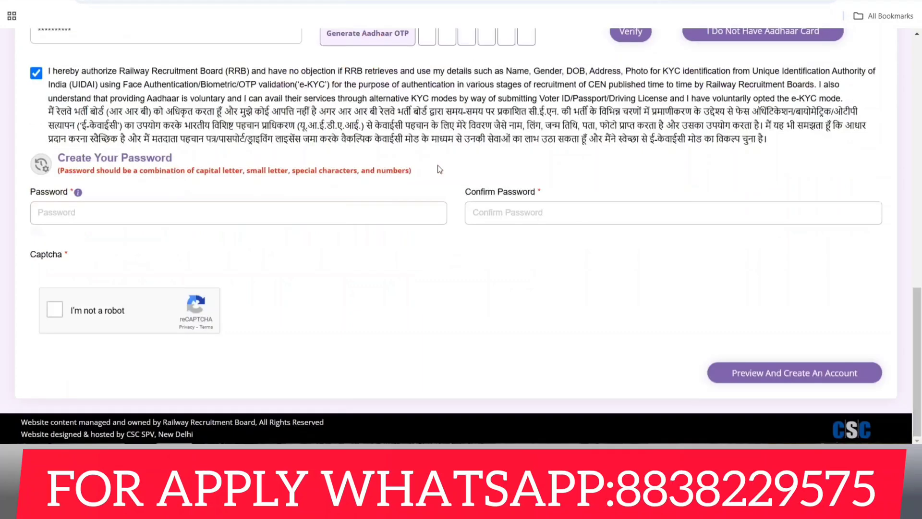
left_click(266, 223)
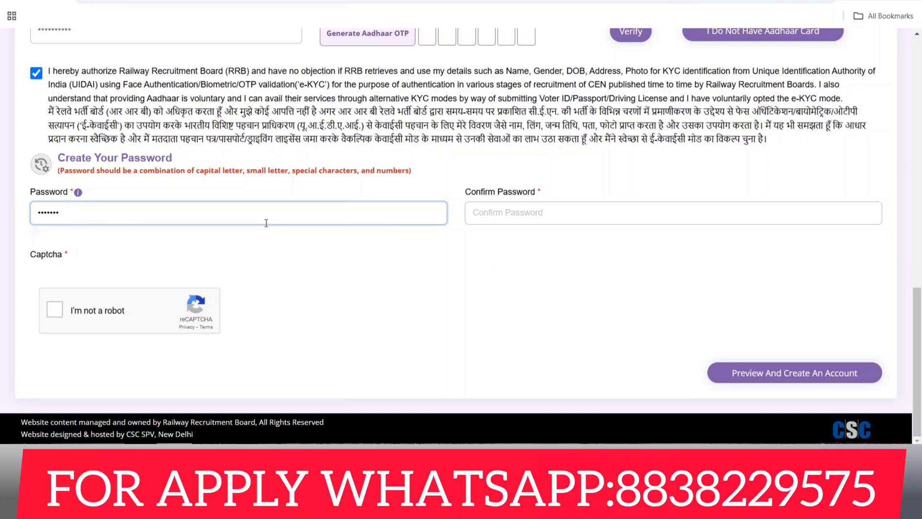
left_click(58, 312)
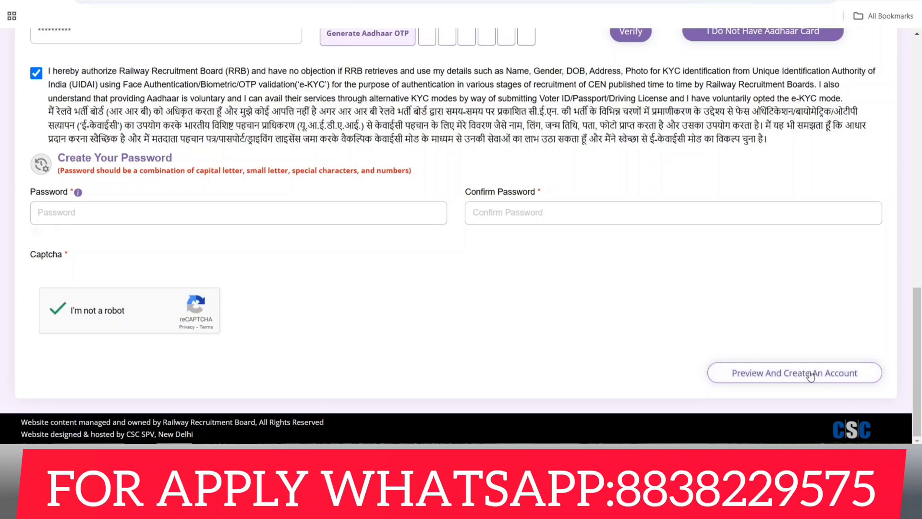
left_click_drag(918, 335, 920, 88)
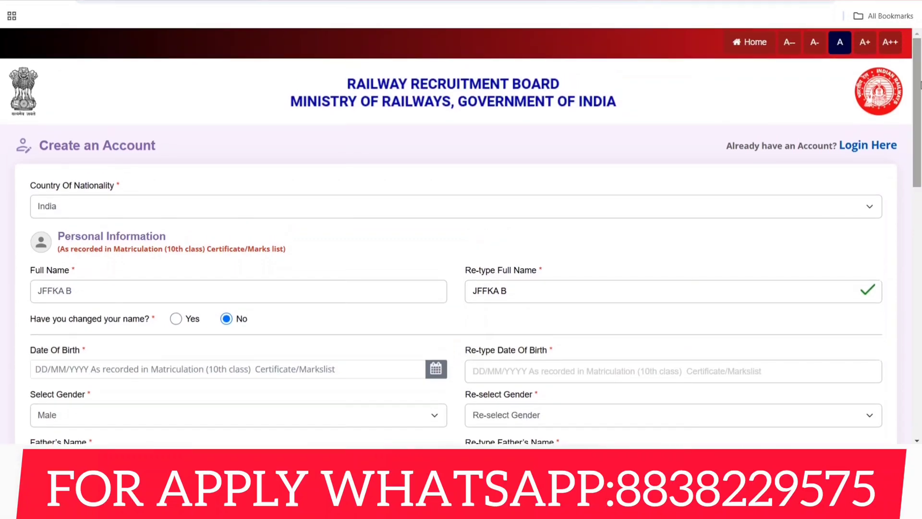
Step: Go to Login Here and sign in, reaching the Aadhaar Verification popup
left_click(861, 147)
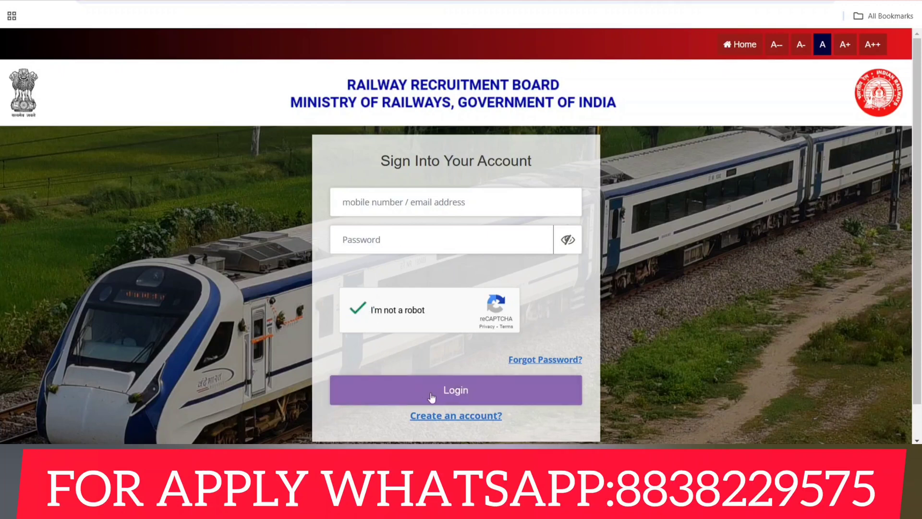
left_click(458, 395)
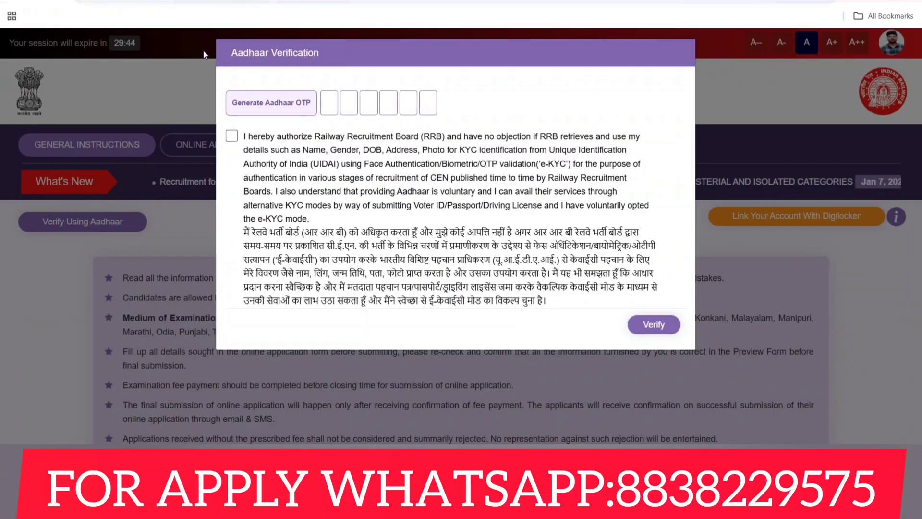
Step: Request the Aadhaar OTP, enter the received code, tick the consent and verify
left_click(304, 112)
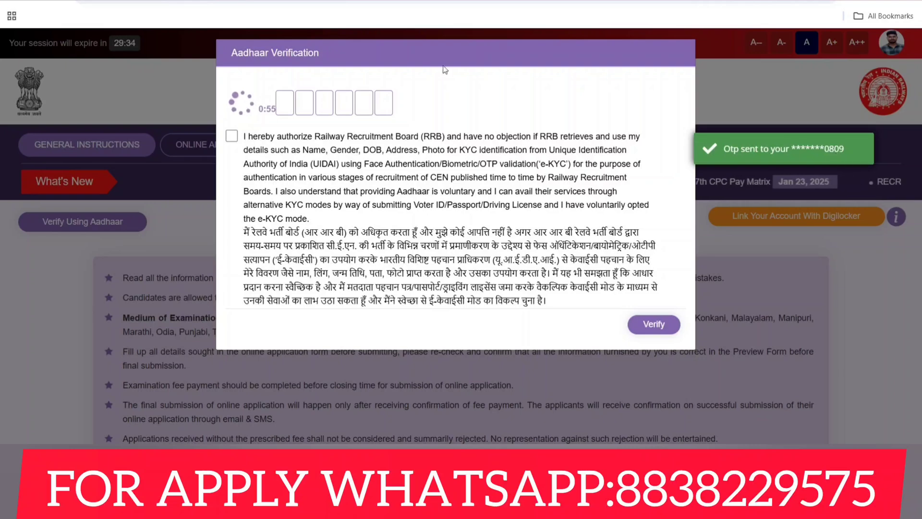
left_click(287, 102)
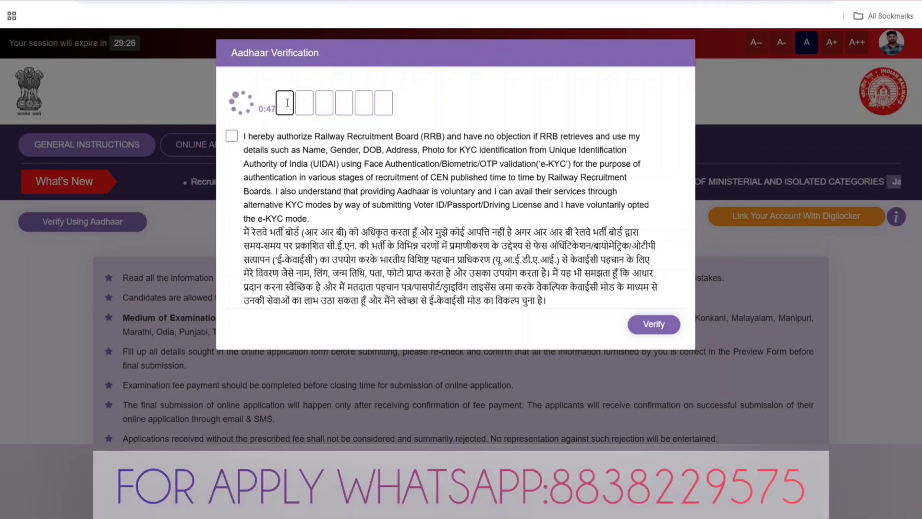
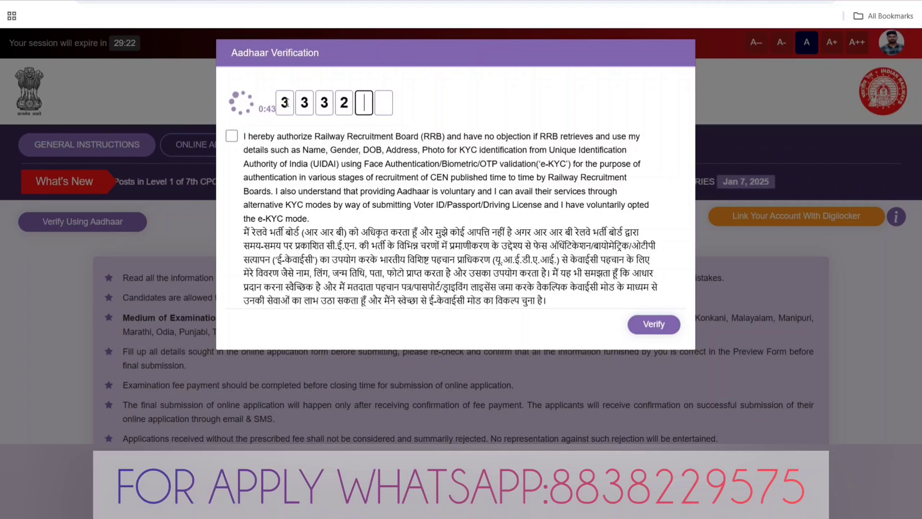
left_click(232, 137)
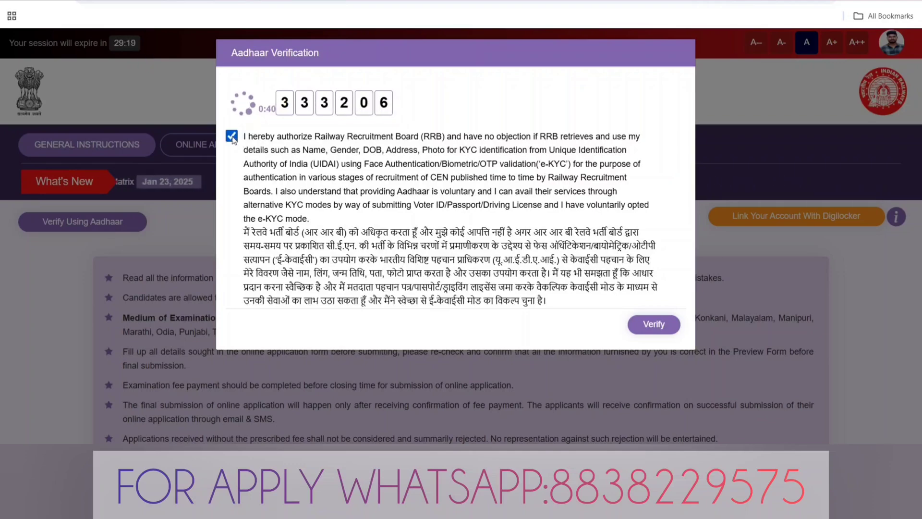
left_click(638, 331)
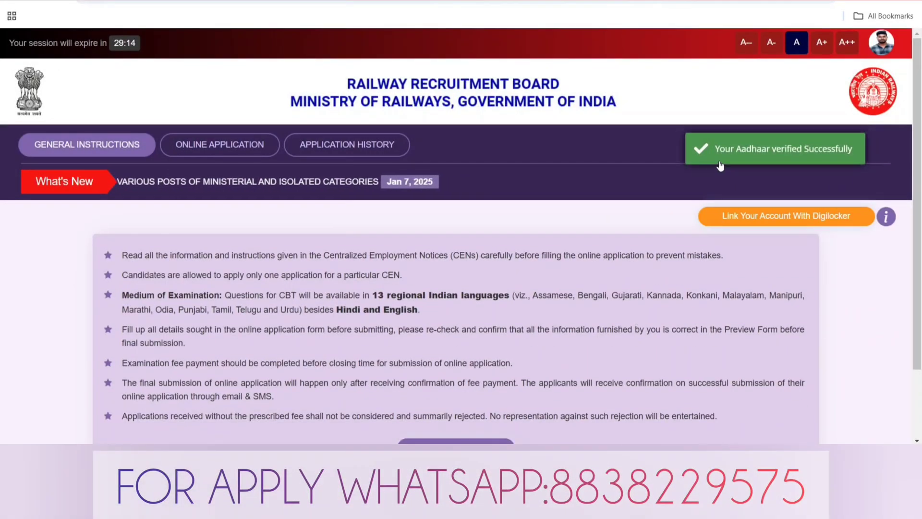
scroll(586, 368, "down", 1)
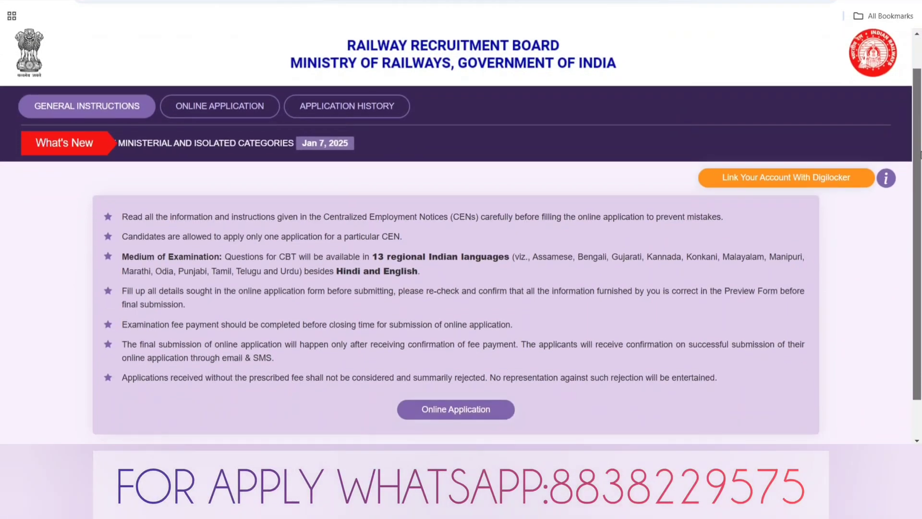
Step: Open the online application listings and find the Ministerial and Isolated Categories notice
left_click(481, 403)
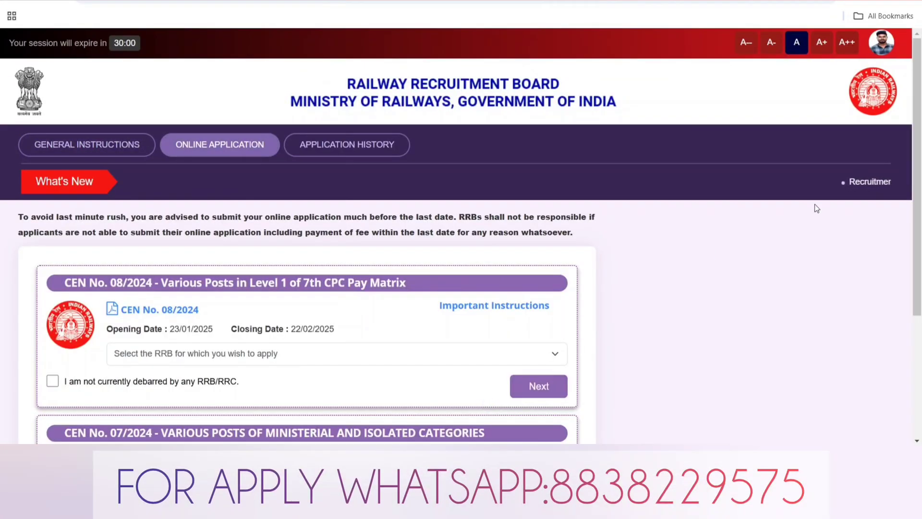
scroll(919, 194, "down", 1)
left_click_drag(920, 194, 920, 281)
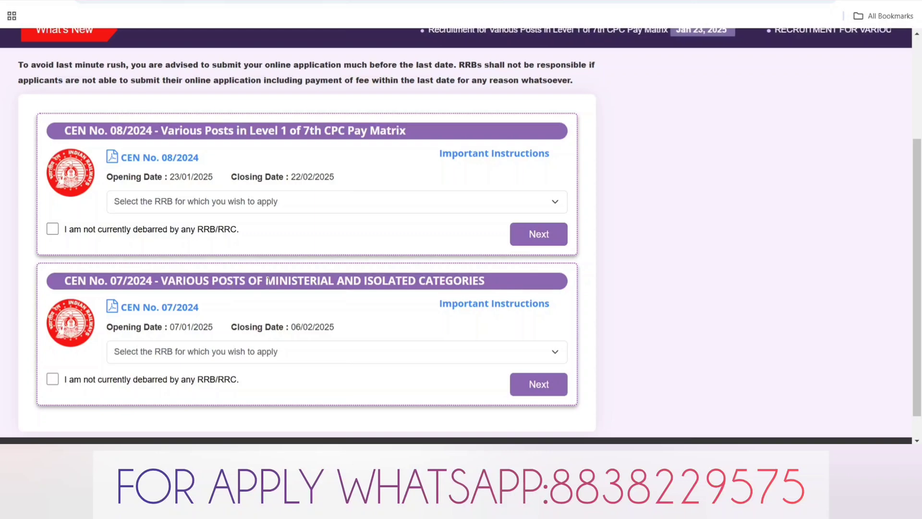
left_click_drag(267, 281, 542, 292)
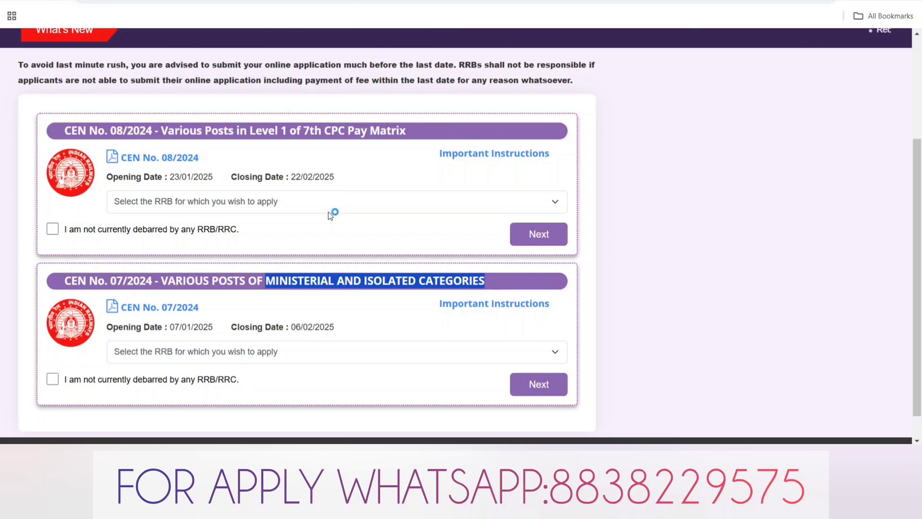
Step: Choose RRB Chennai for CEN No. 08/2024, declare not being debarred, and continue to the form
left_click(303, 204)
key("c")
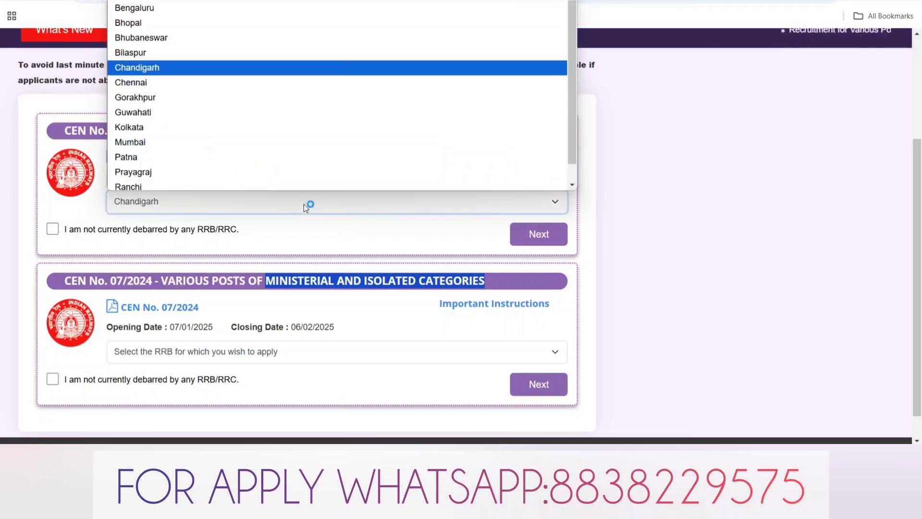
key("c")
key("Return")
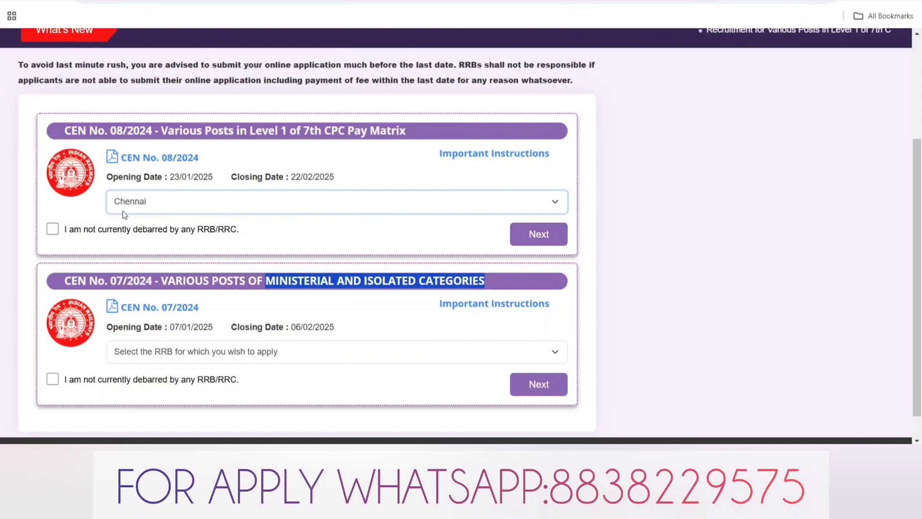
left_click(53, 229)
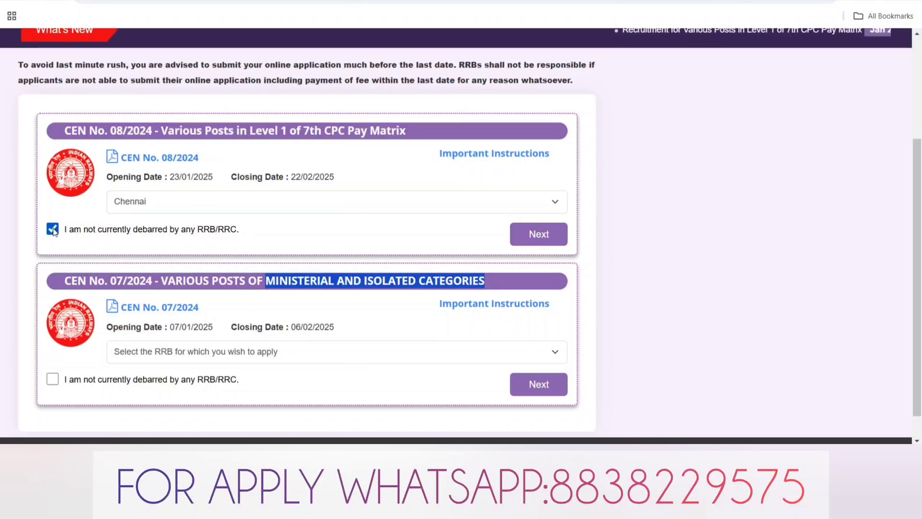
left_click(535, 239)
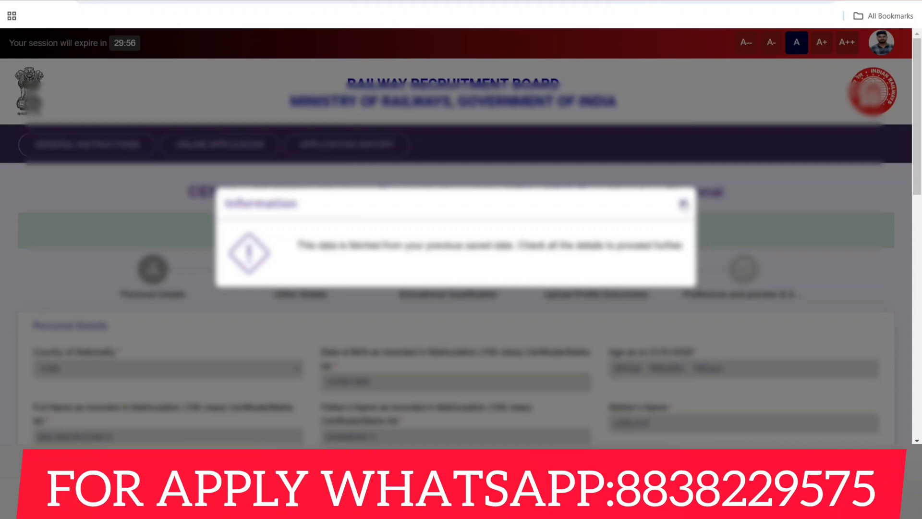
Step: Dismiss the saved-data notice and keep Tamil as the examination language
left_click(683, 203)
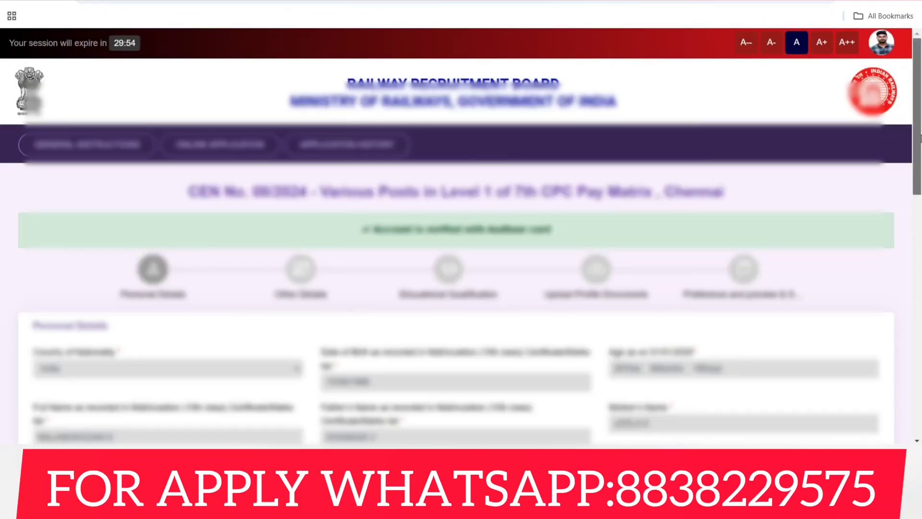
left_click_drag(917, 139, 917, 280)
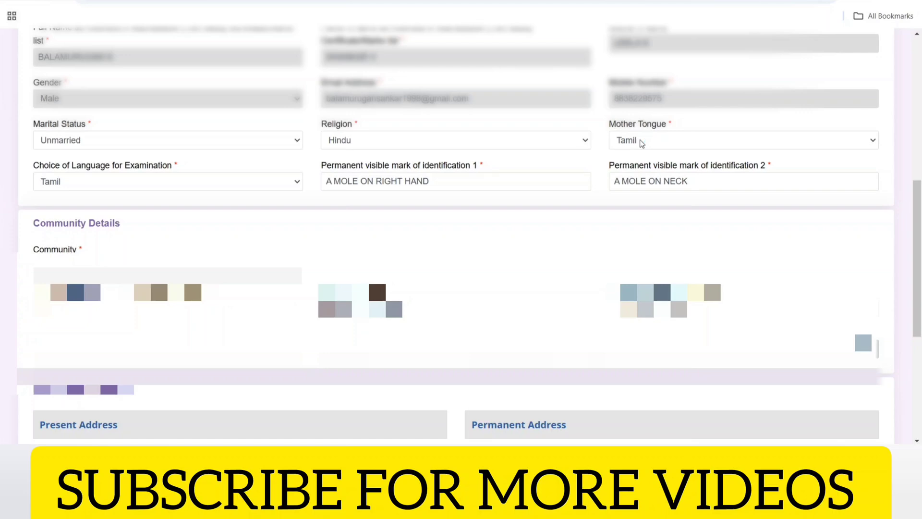
left_click(218, 185)
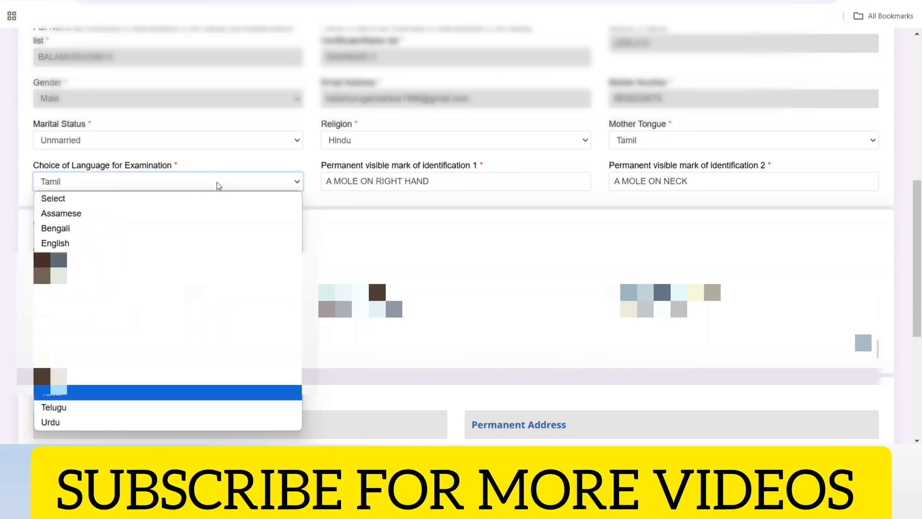
left_click(219, 186)
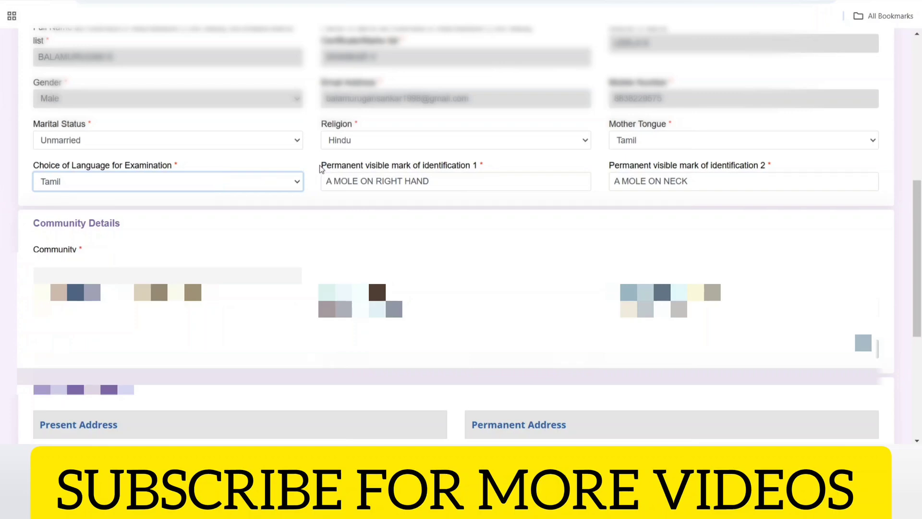
Step: Review the identification marks and personal details, then check the OBC community category
left_click_drag(320, 168, 485, 168)
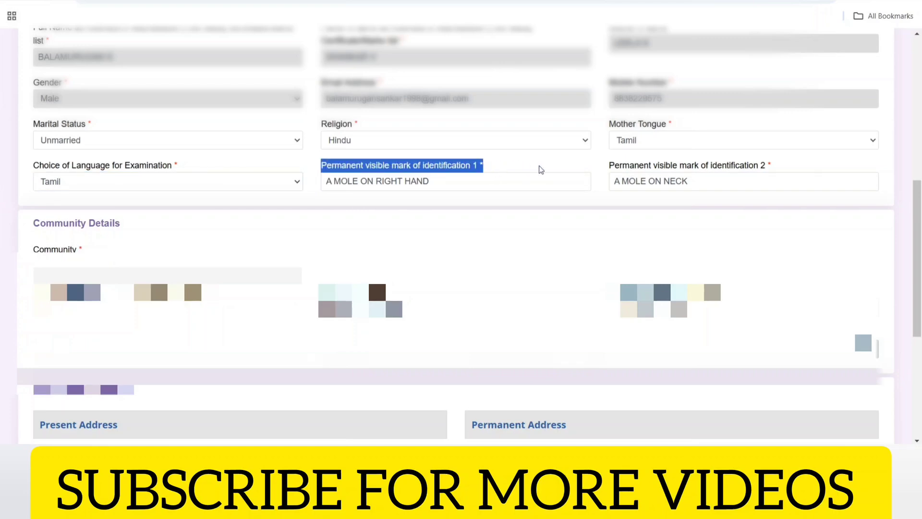
left_click_drag(586, 170, 795, 170)
left_click_drag(892, 170, 898, 168)
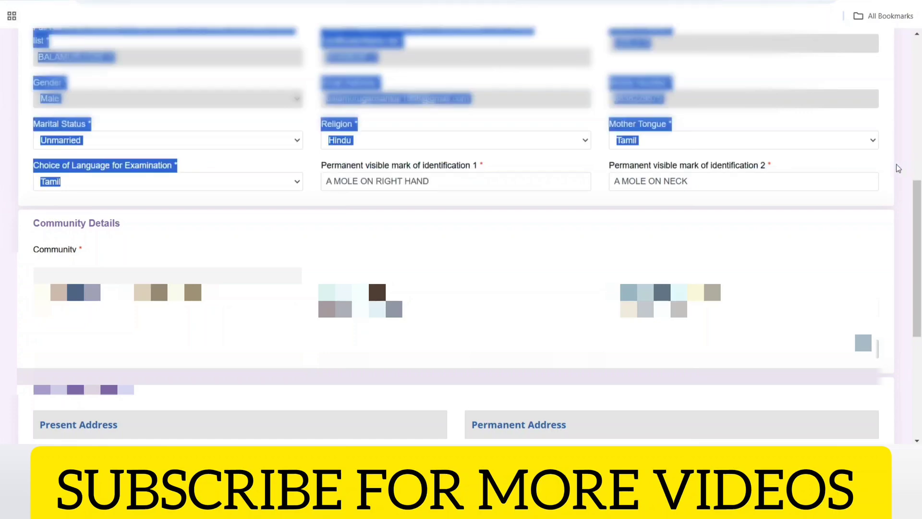
left_click(626, 233)
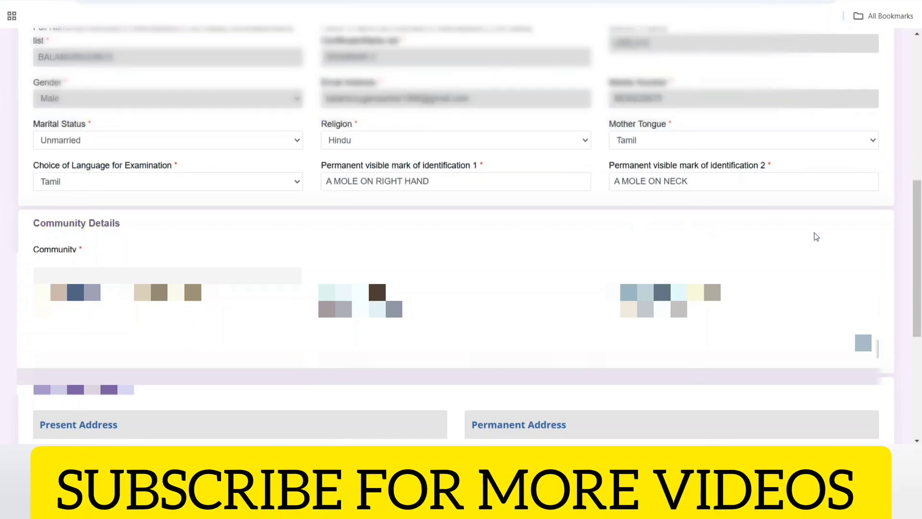
left_click_drag(919, 245, 921, 316)
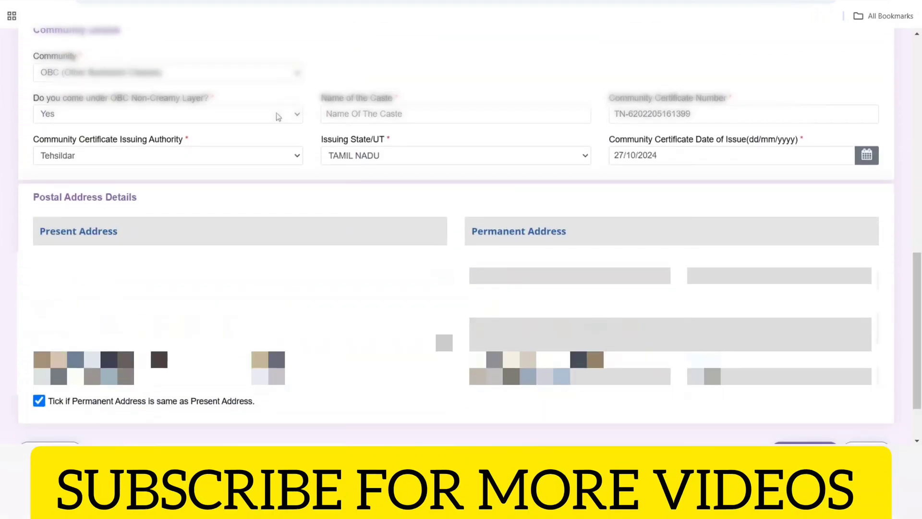
left_click(224, 73)
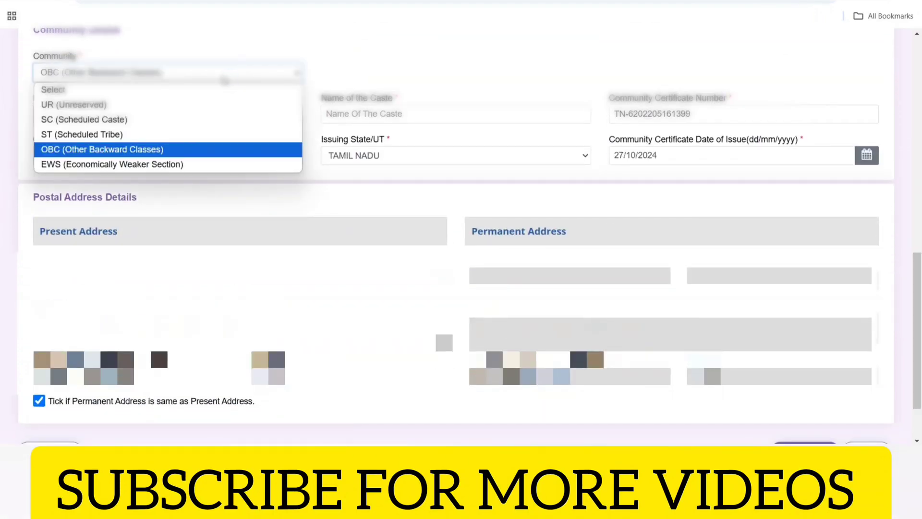